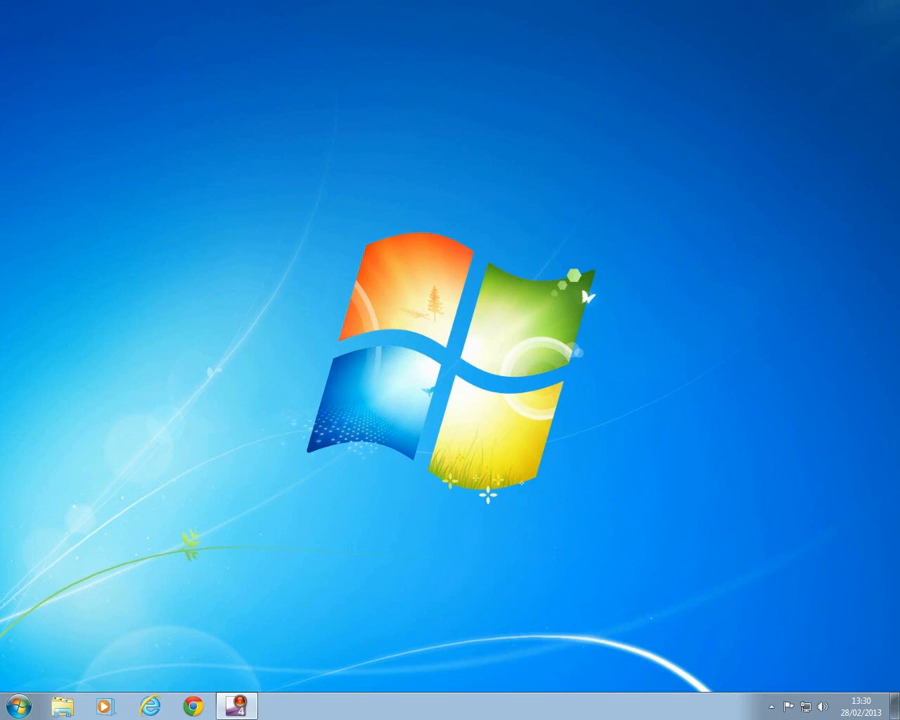
- View Control Panel items as small icons and go to the Mail settings
{"action": "left_click", "coordinate": [18, 707]}
{"action": "left_click", "coordinate": [219, 519]}
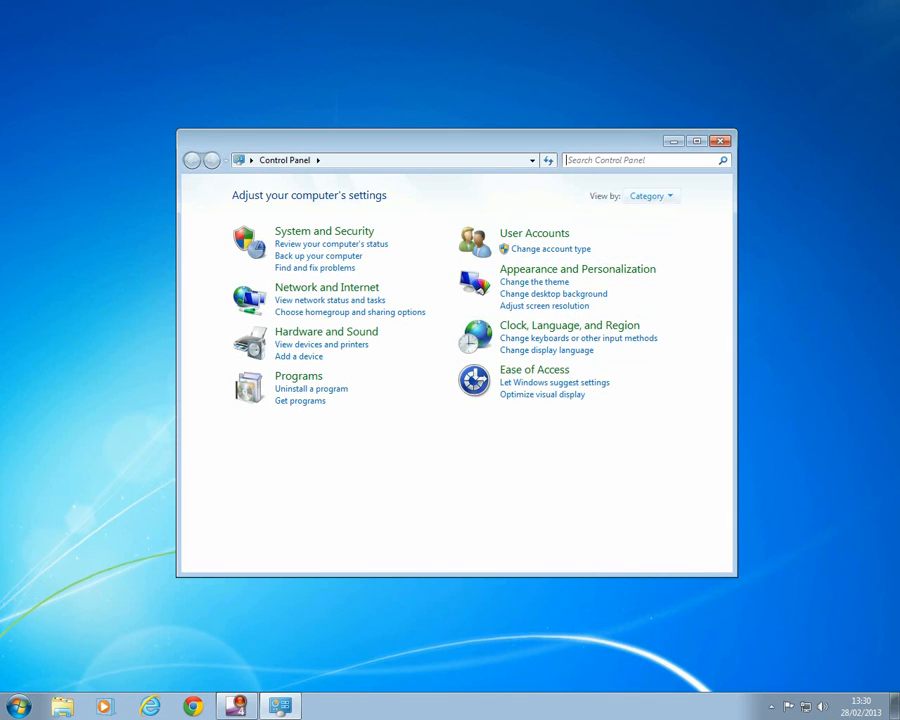
{"action": "left_click", "coordinate": [651, 196]}
{"action": "left_click", "coordinate": [667, 250]}
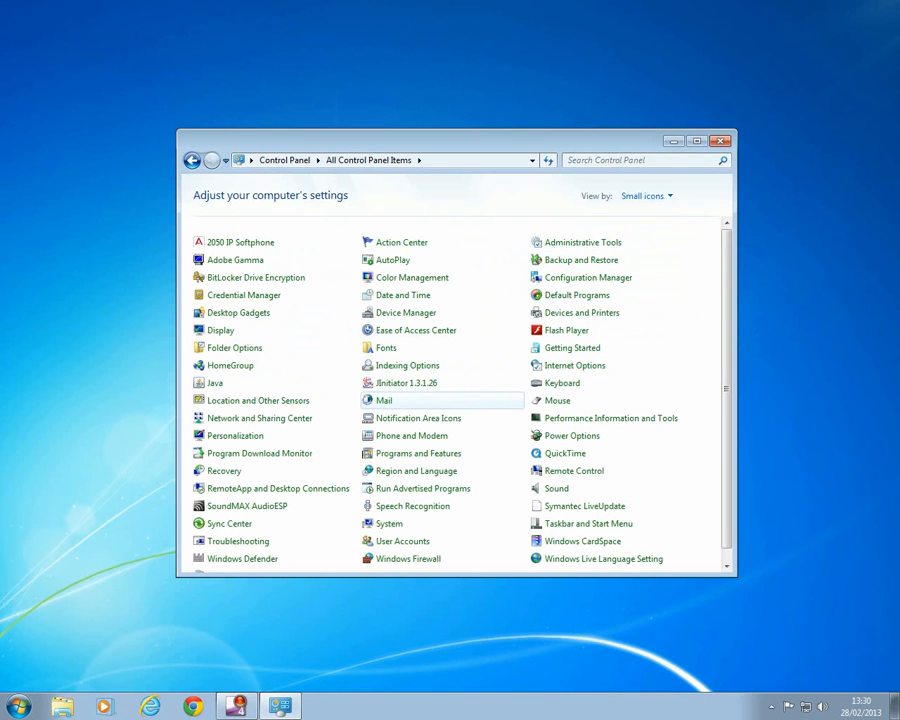
{"action": "left_click", "coordinate": [383, 400]}
- Add a new profile named Test, configured manually as a Microsoft Exchange account
{"action": "left_click", "coordinate": [365, 269]}
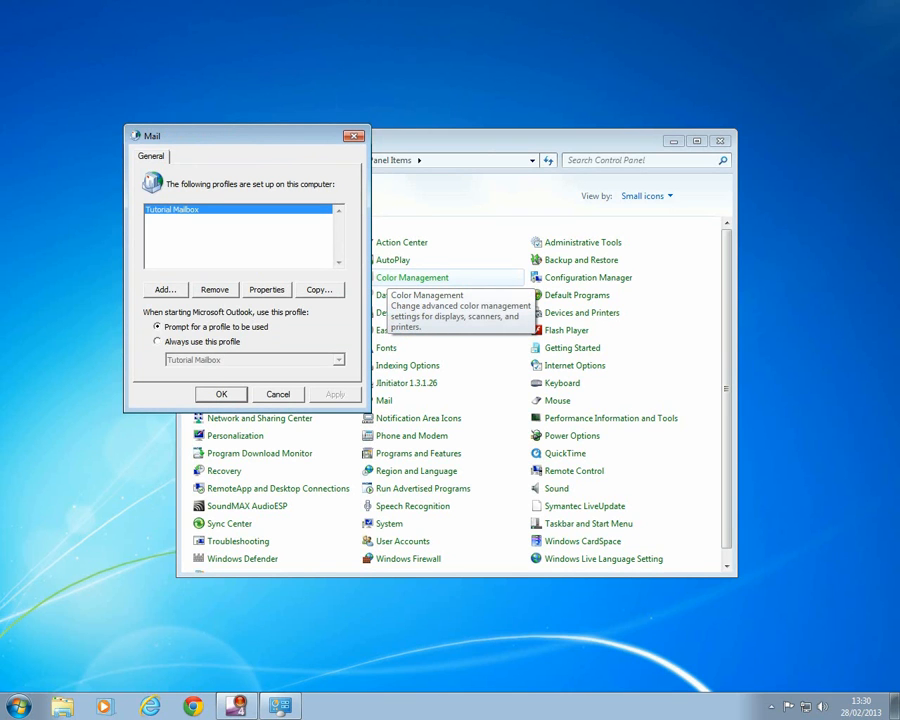
{"action": "left_click", "coordinate": [165, 289]}
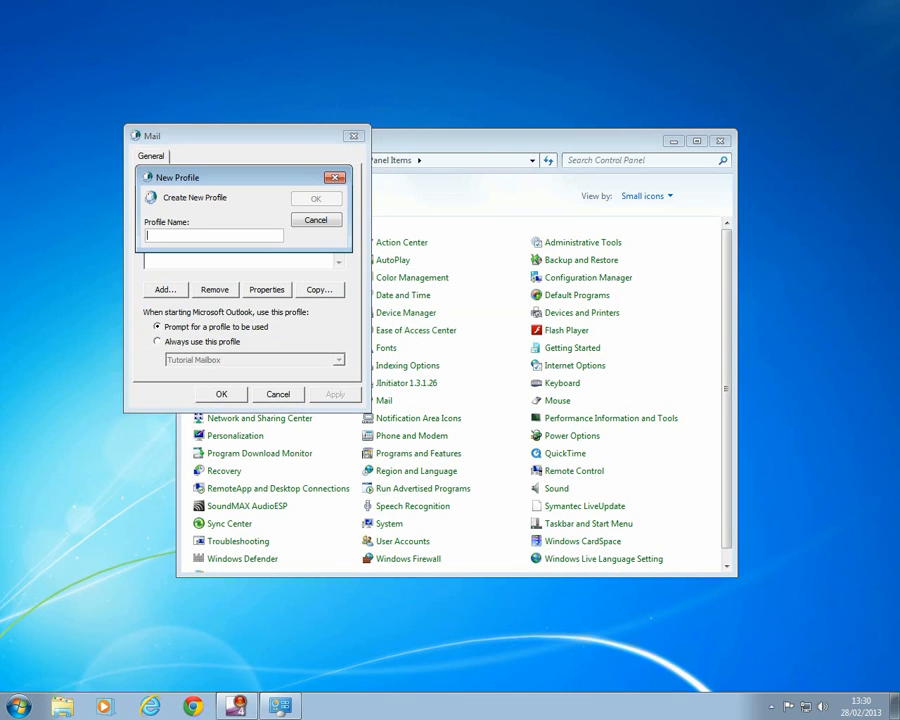
{"action": "type", "text": "Test"}
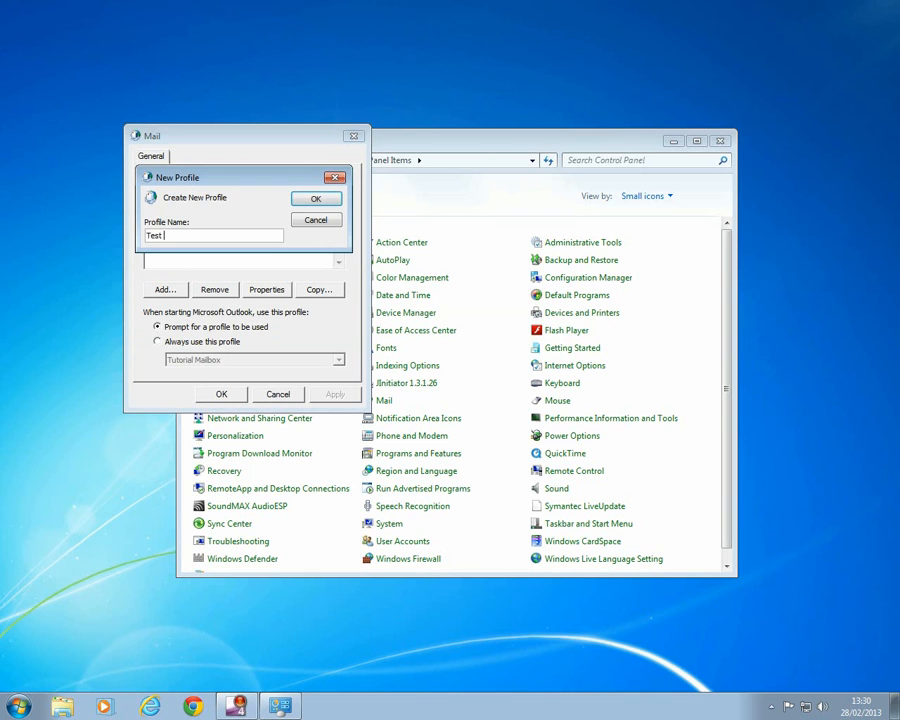
{"action": "type", "text": " Mail"}
{"action": "key", "text": "Return"}
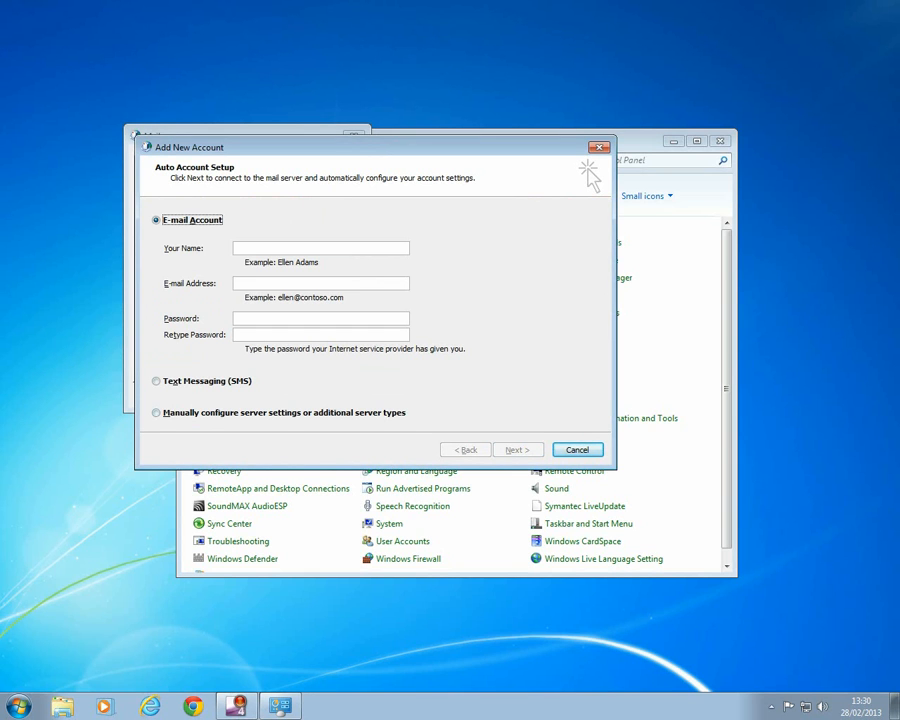
{"action": "key", "text": "m"}
{"action": "key", "text": "Return"}
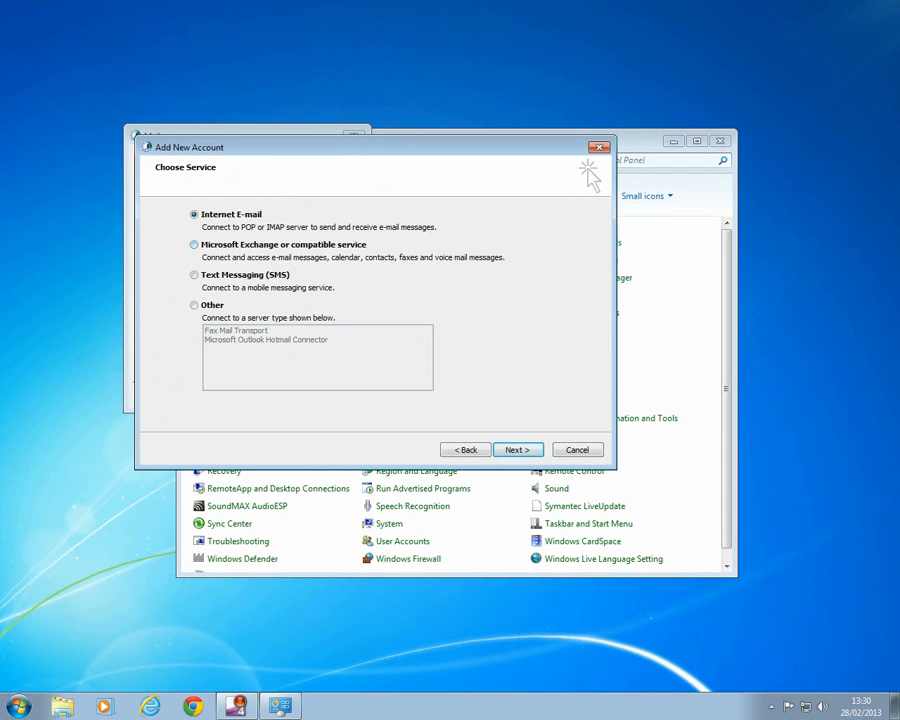
{"action": "key", "text": "Down"}
- Enter the Exchange server and user name, resolve it with Check Name, and finish the Test Mailbox profile
{"action": "key", "text": "Return"}
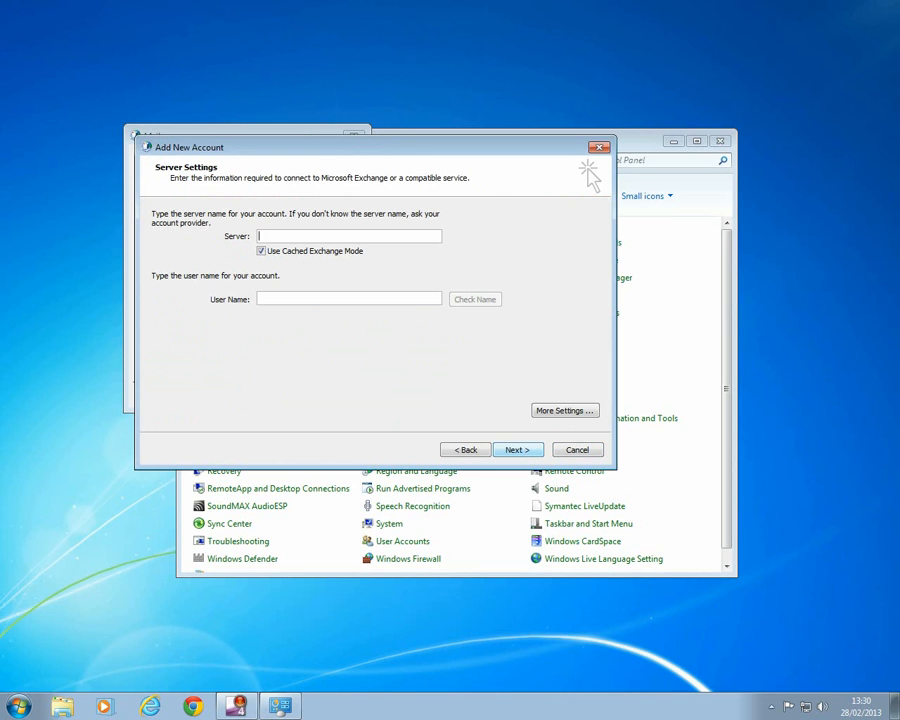
{"action": "type", "text": "exchan"}
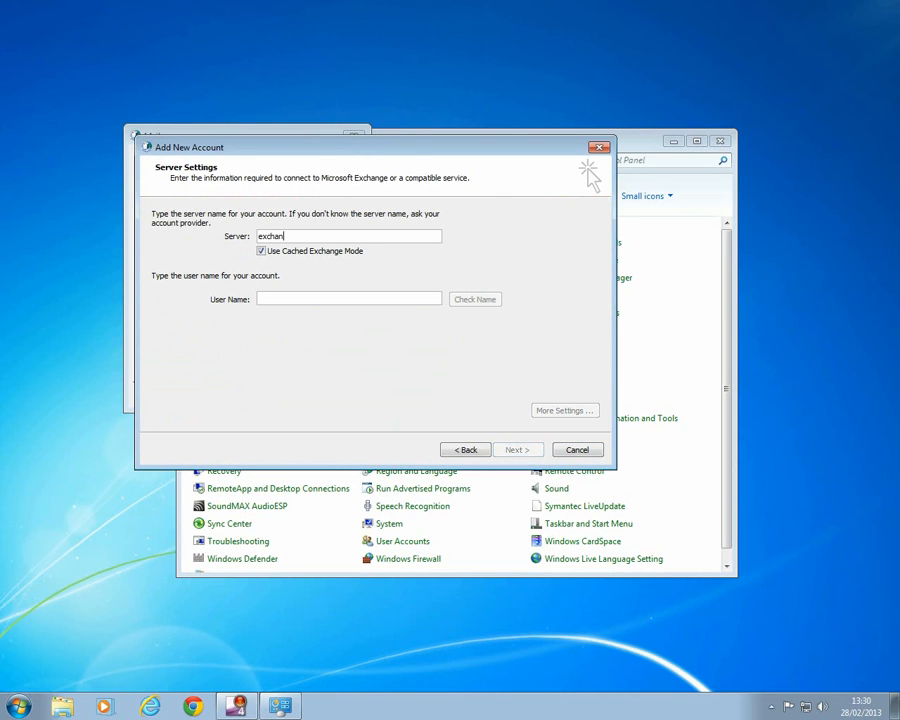
{"action": "type", "text": "ge.ex.ac.uk"}
{"action": "key", "text": "Tab"}
{"action": "type", "text": "lapma"}
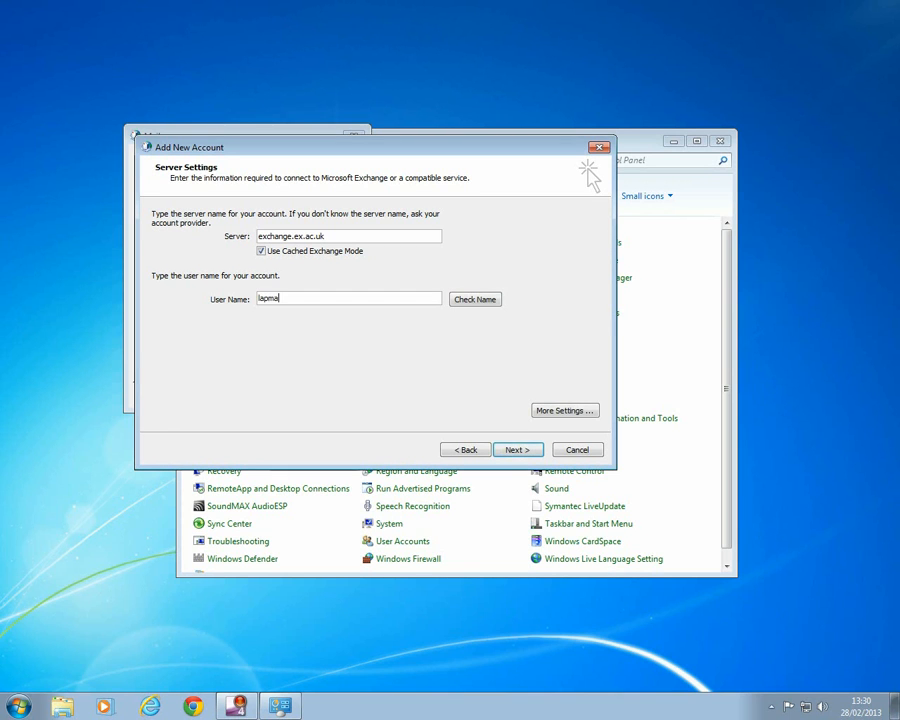
{"action": "type", "text": "il"}
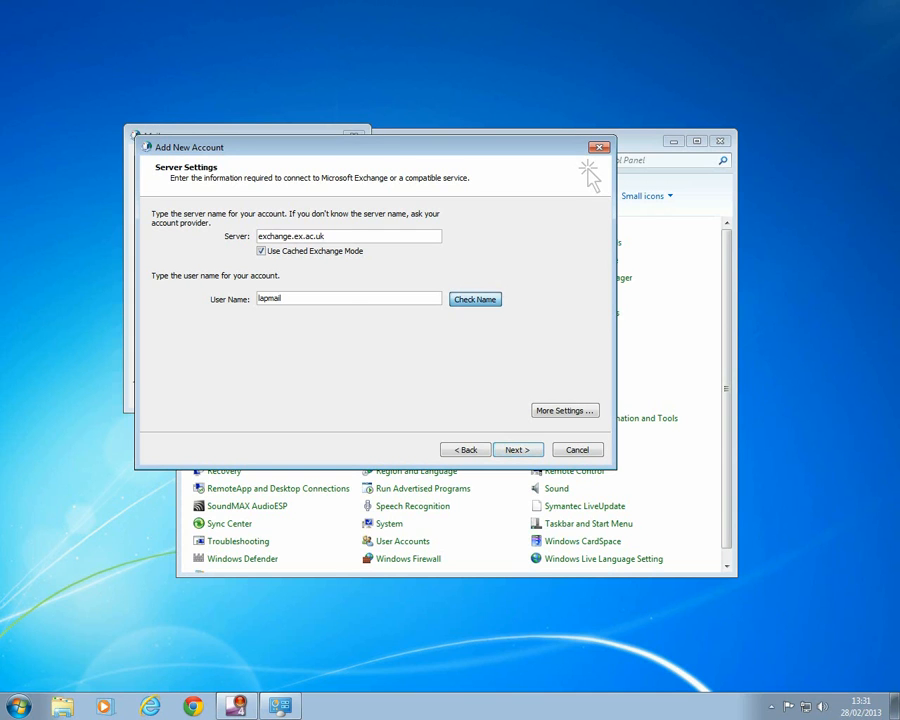
{"action": "key", "text": "Return"}
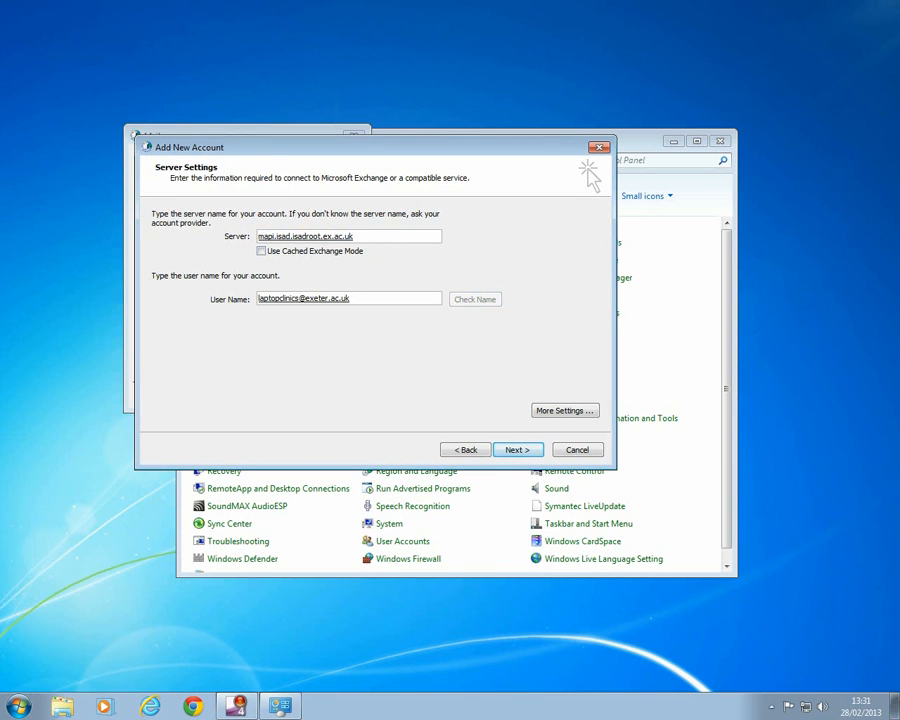
{"action": "key", "text": "Return"}
{"action": "key", "text": "Return"}
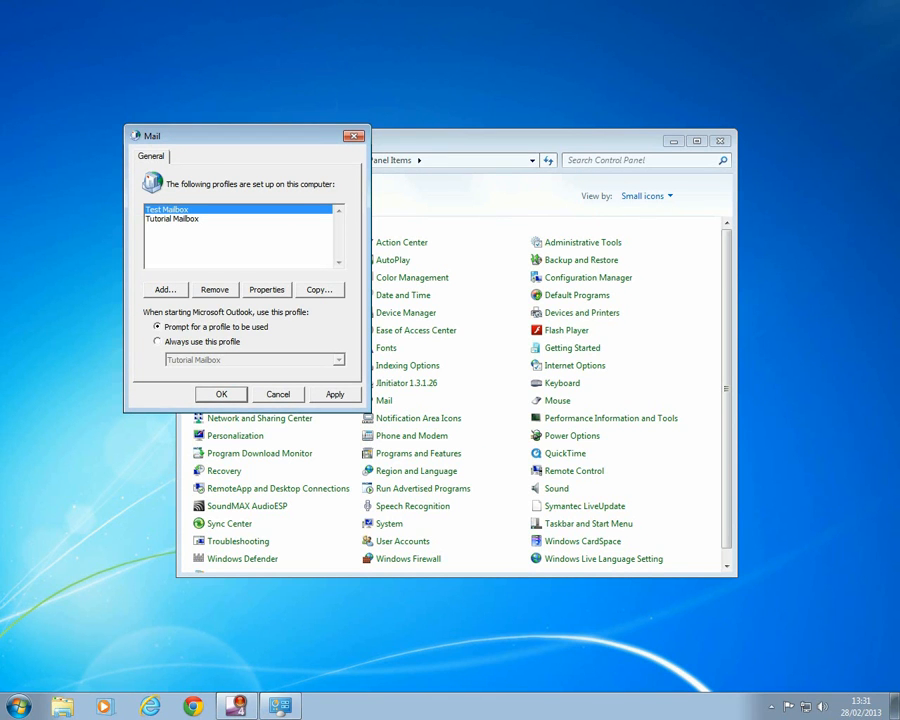
{"action": "key", "text": "Return"}
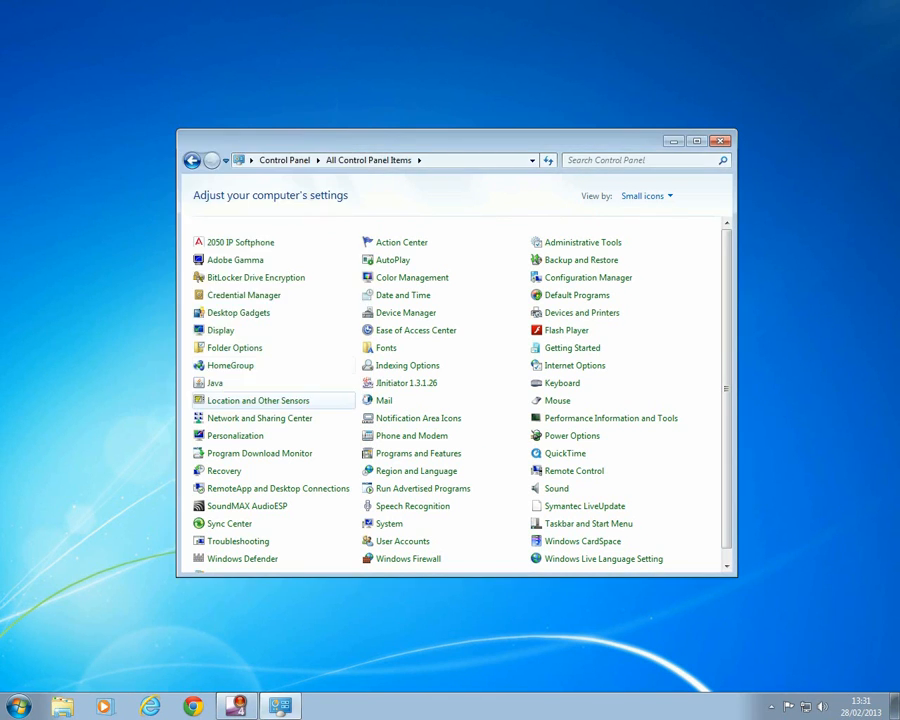
- Close Control Panel and launch Microsoft Outlook 2010 from the Start menu
{"action": "key", "text": "alt+F4"}
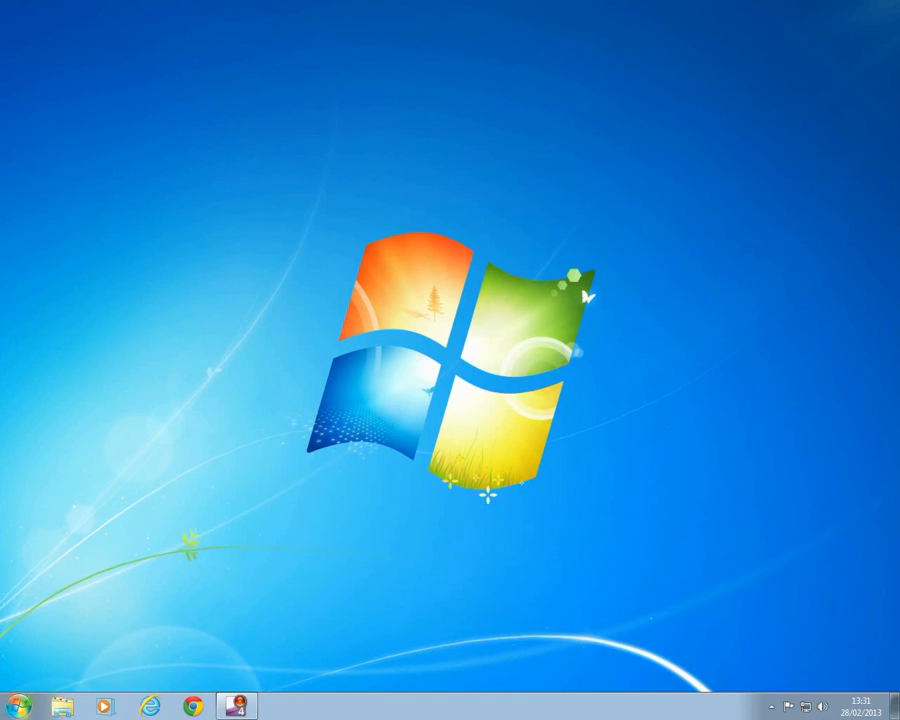
{"action": "key", "text": "super"}
{"action": "key", "text": "Up"}
{"action": "key", "text": "Up"}
{"action": "key", "text": "Up"}
{"action": "key", "text": "Return"}
- Start Outlook with the Test Mailbox profile and decline the Hotmail Connector offer
{"action": "key", "text": "alt+Down"}
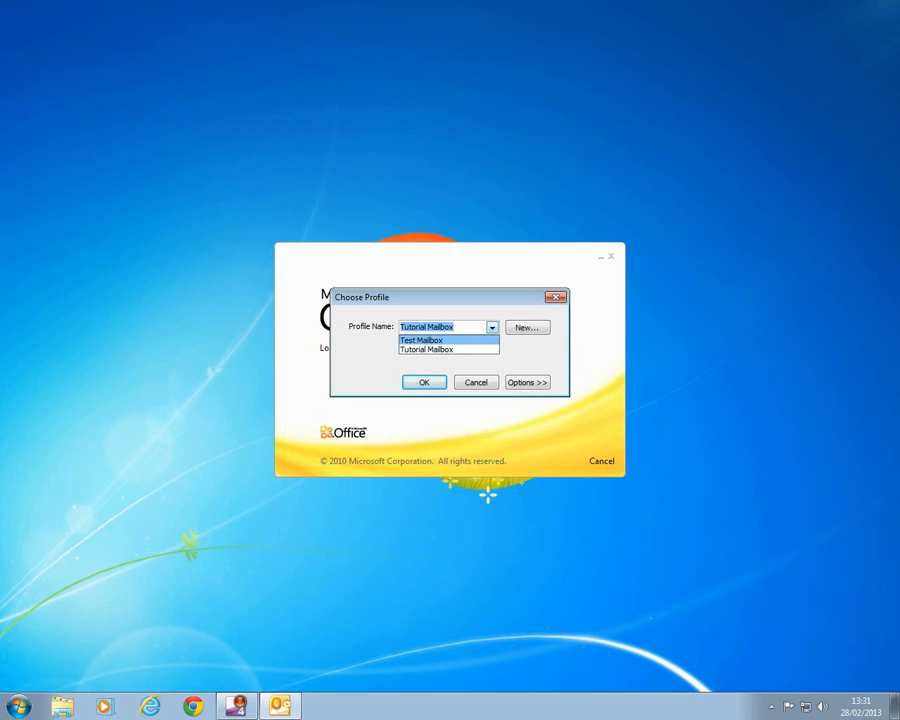
{"action": "key", "text": "Return"}
{"action": "key", "text": "Return"}
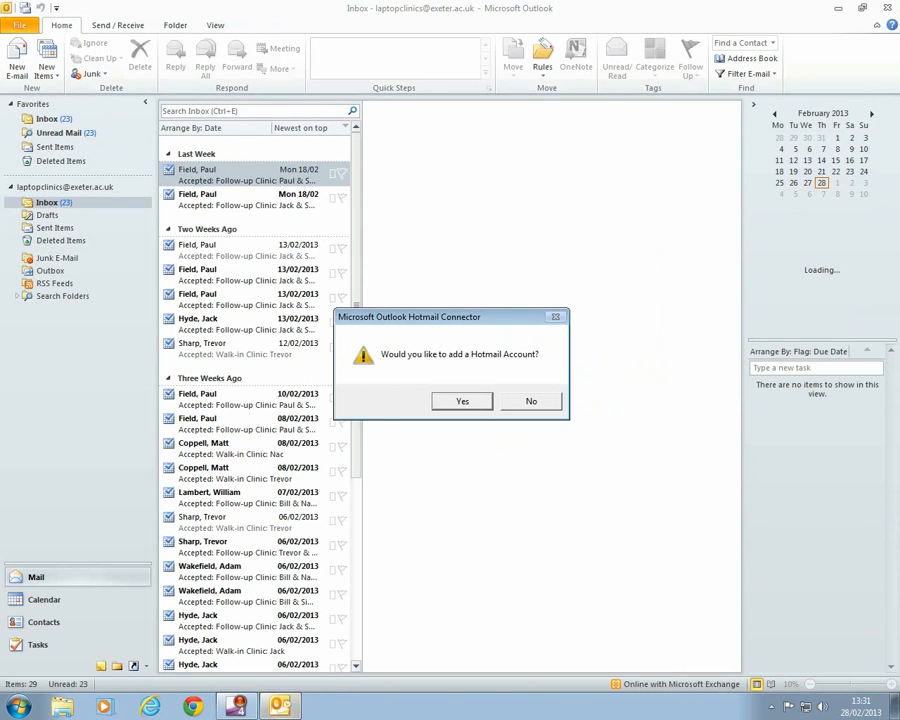
{"action": "key", "text": "Escape"}
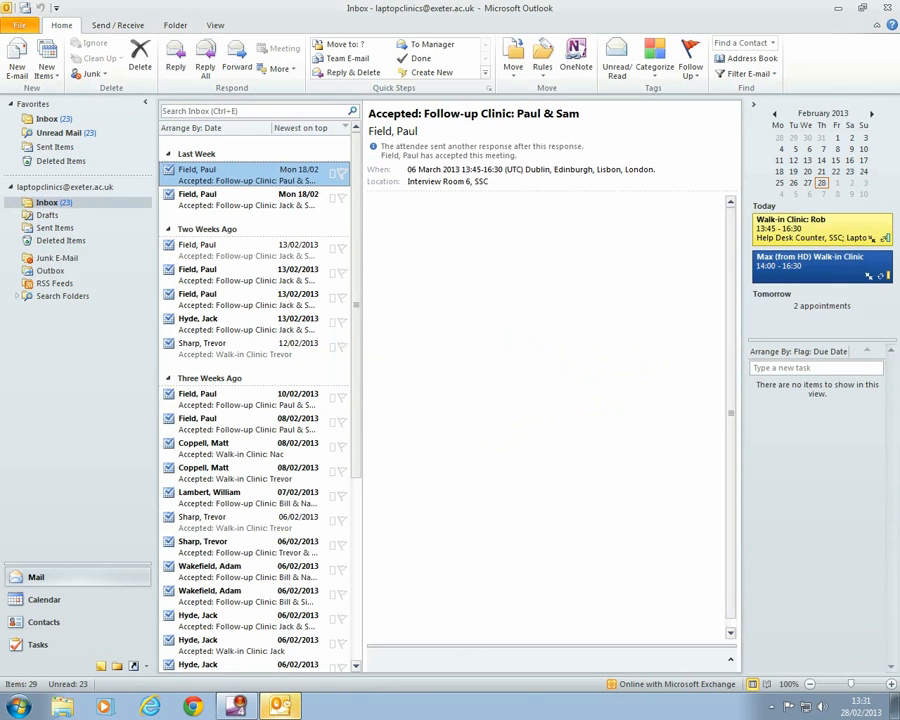